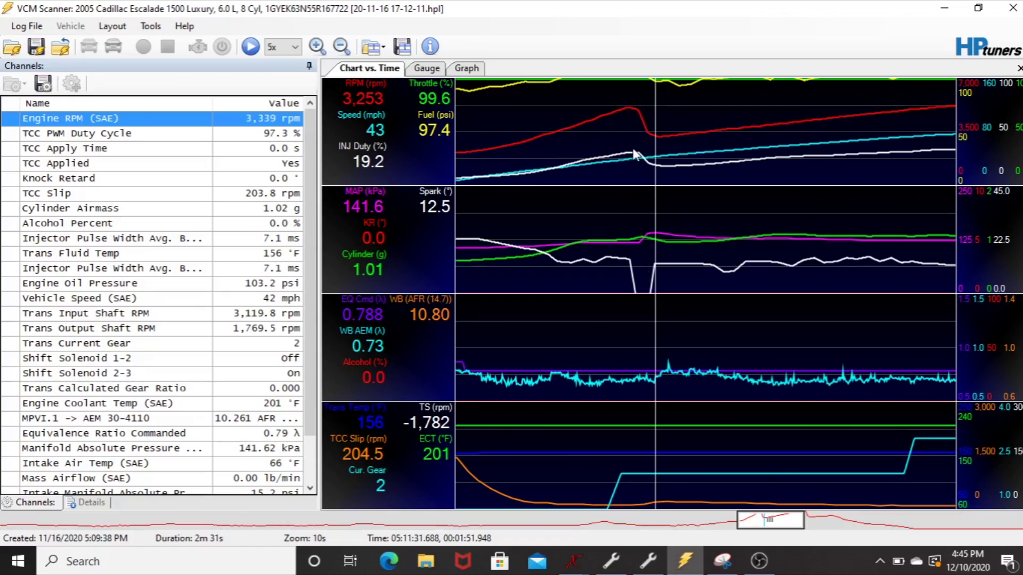
# Read the scanner chart values at the 1-2 shift peak and just after it, then return to the Terminator X datalog.
pyautogui.click(632, 117)
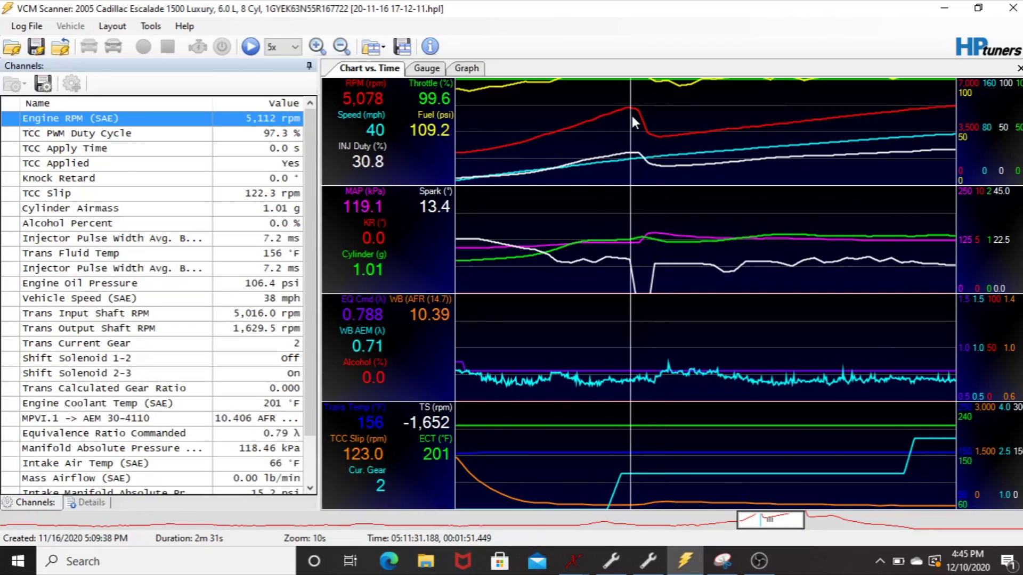
pyautogui.click(630, 118)
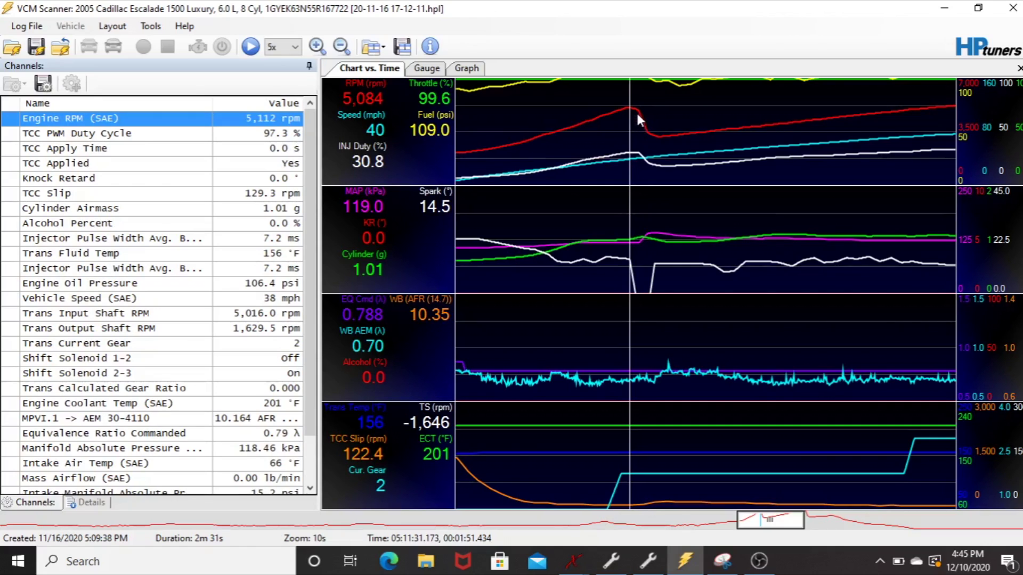
pyautogui.click(658, 140)
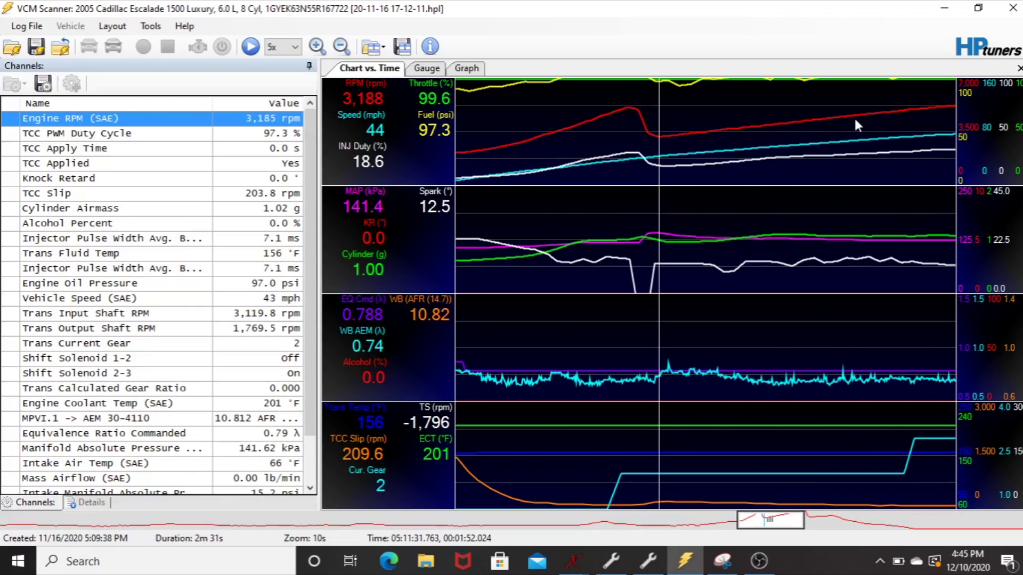
pyautogui.hotkey('alt', 'Tab')
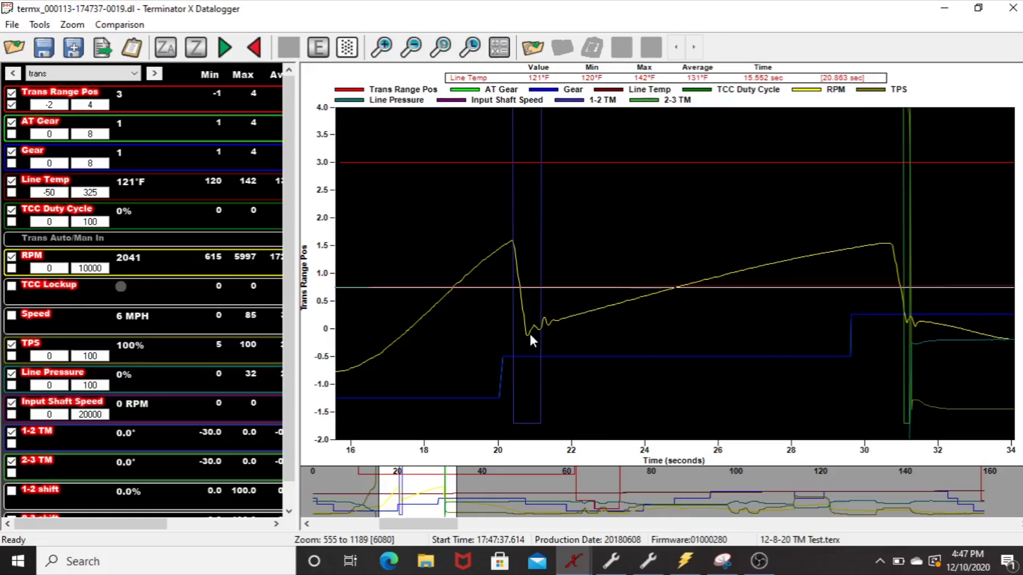
pyautogui.moveTo(870, 272); pyautogui.dragTo(922, 270)
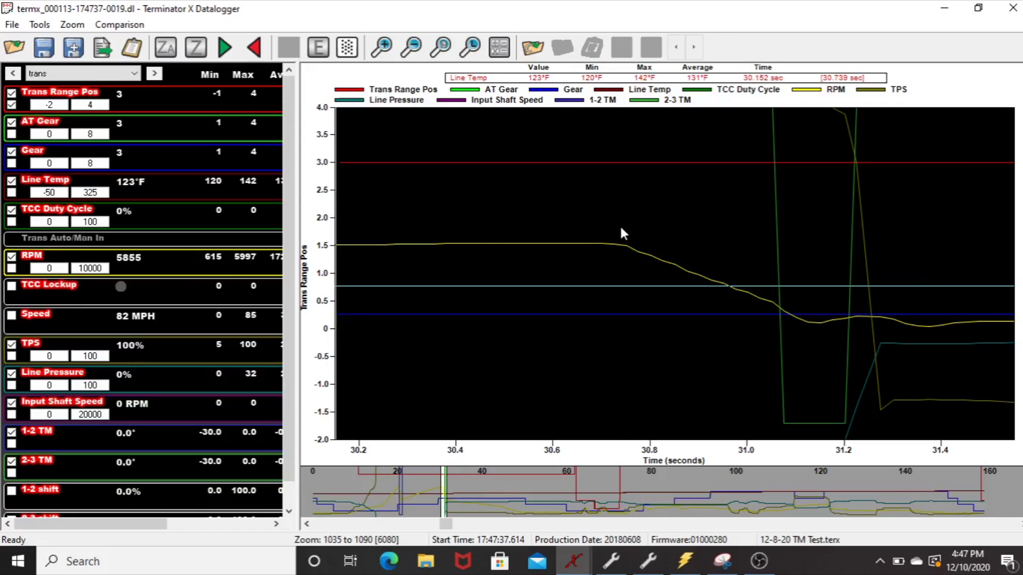
pyautogui.scroll(-2, 619, 225)
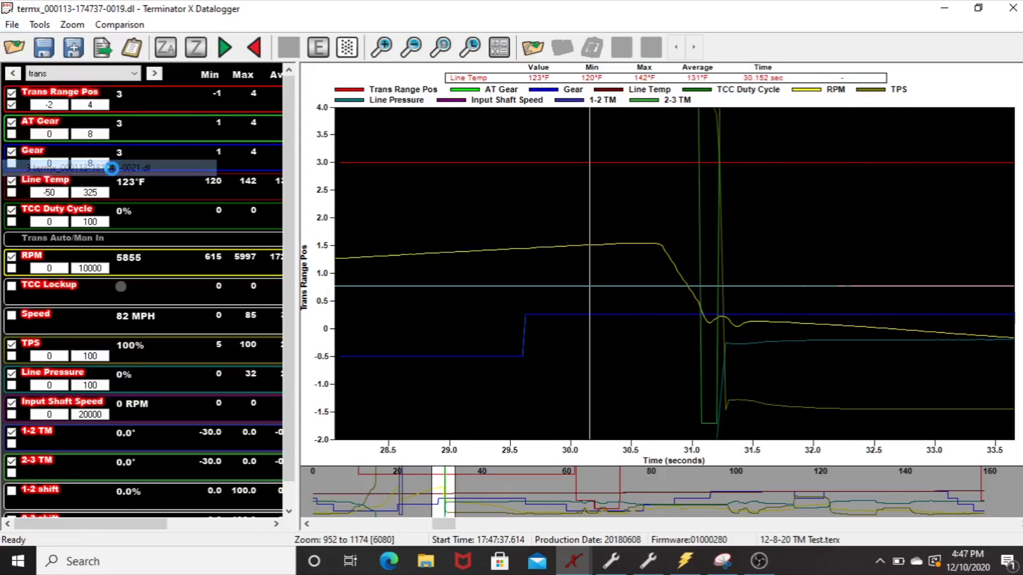
pyautogui.moveTo(112, 168); pyautogui.dragTo(798, 298)
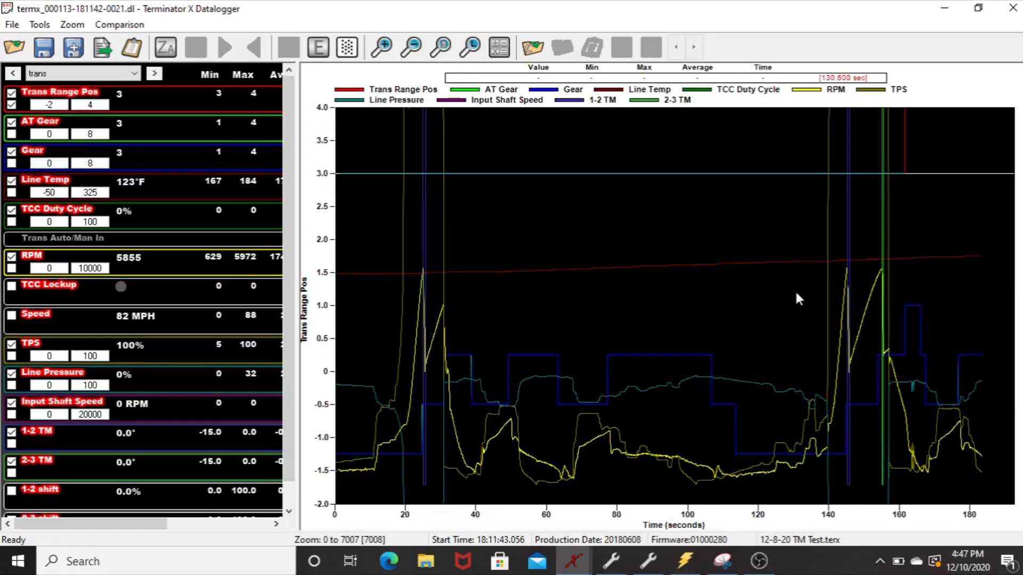
# Zoom the graph to the 141–160 s stretch and mark the 1-2 shift near 145 s.
pyautogui.moveTo(393, 320); pyautogui.dragTo(463, 321)
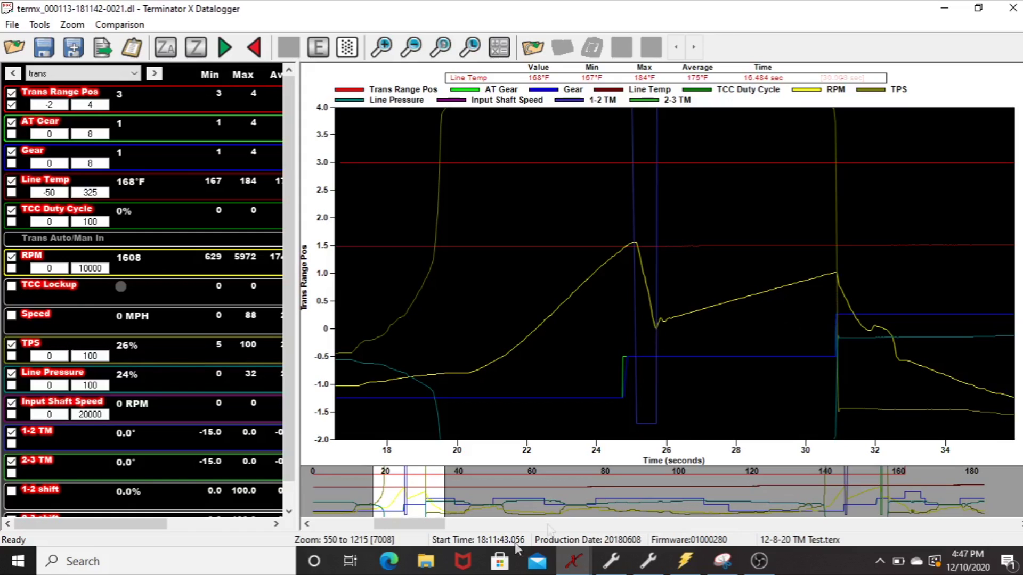
pyautogui.moveTo(400, 482); pyautogui.dragTo(533, 504)
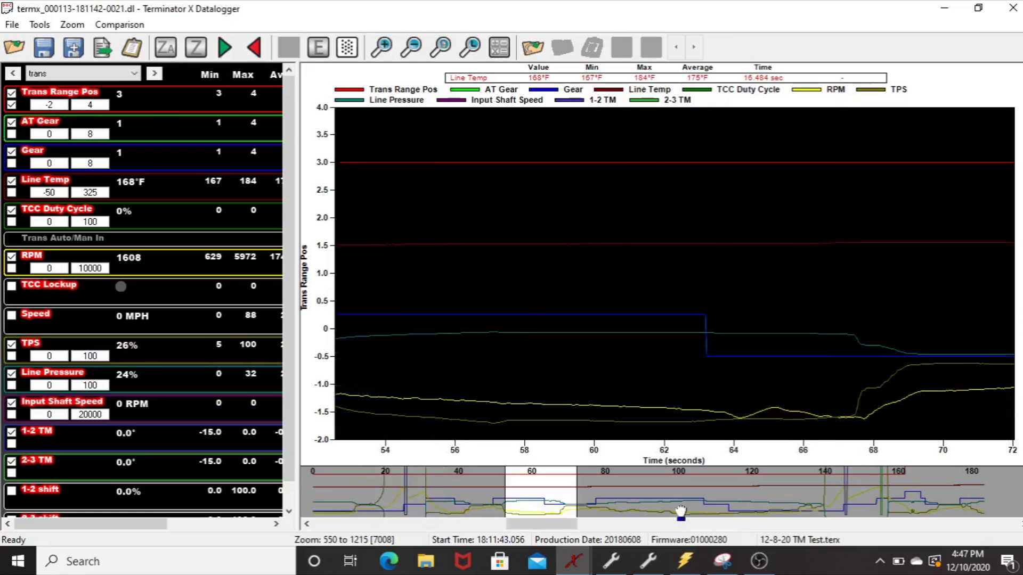
pyautogui.moveTo(681, 511); pyautogui.dragTo(637, 518)
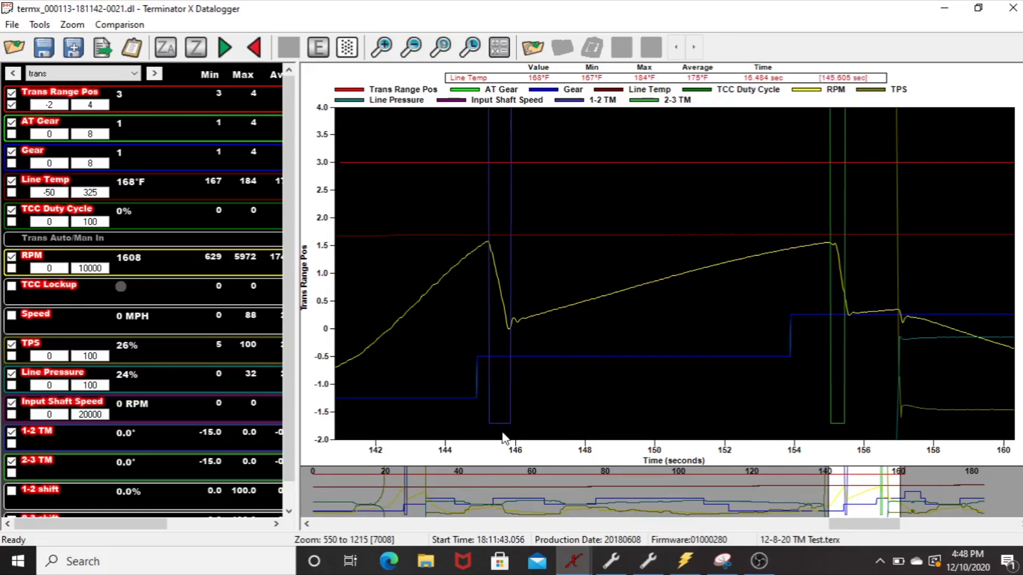
pyautogui.click(475, 356)
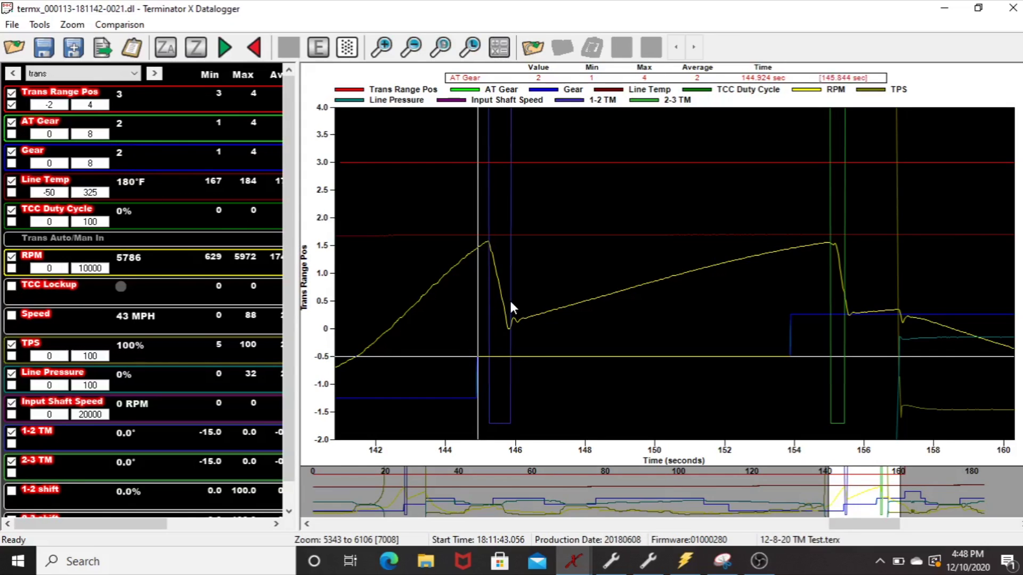
# Step through the 1-2 shift confirming 1-2 TM at -15.0°, then mark the 2-3 shift at 154 s.
pyautogui.press('Left')
pyautogui.press('Left')
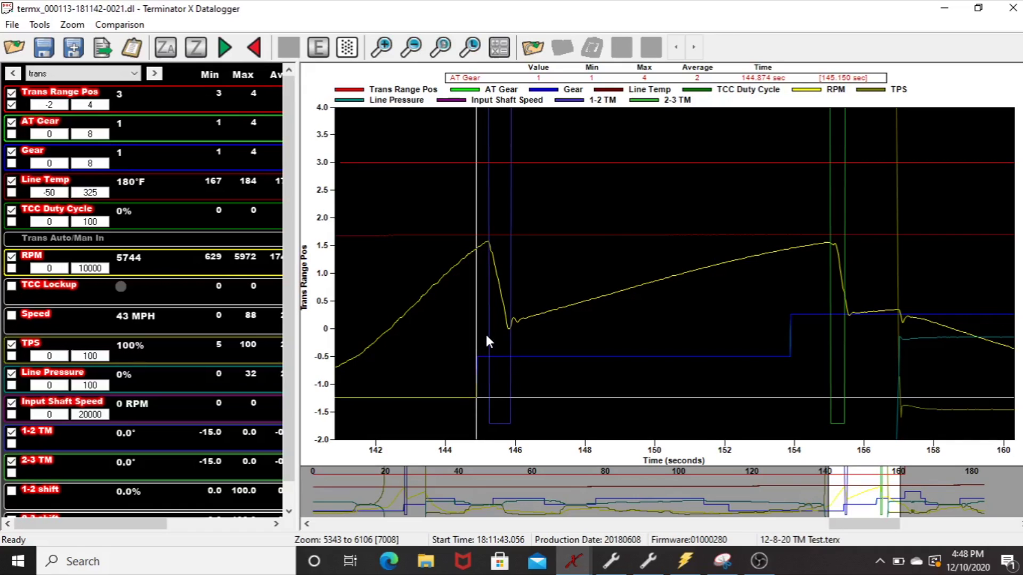
pyautogui.press('Right')
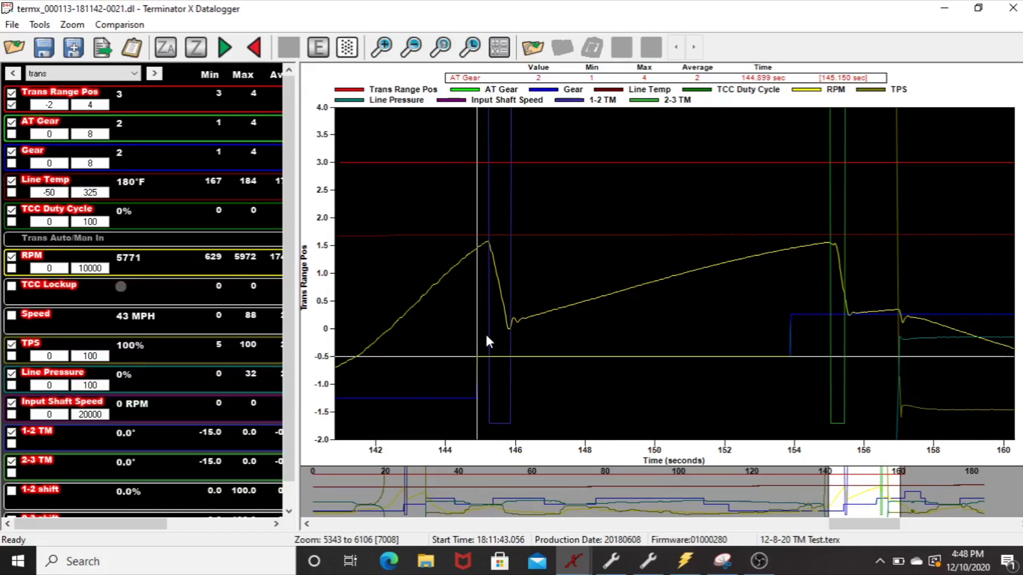
pyautogui.press('Right')
pyautogui.press('Right')
pyautogui.press('Right')
pyautogui.press('Right')
pyautogui.press('Right')
pyautogui.press('Right')
pyautogui.press('Right')
pyautogui.press('Right')
pyautogui.press('Right')
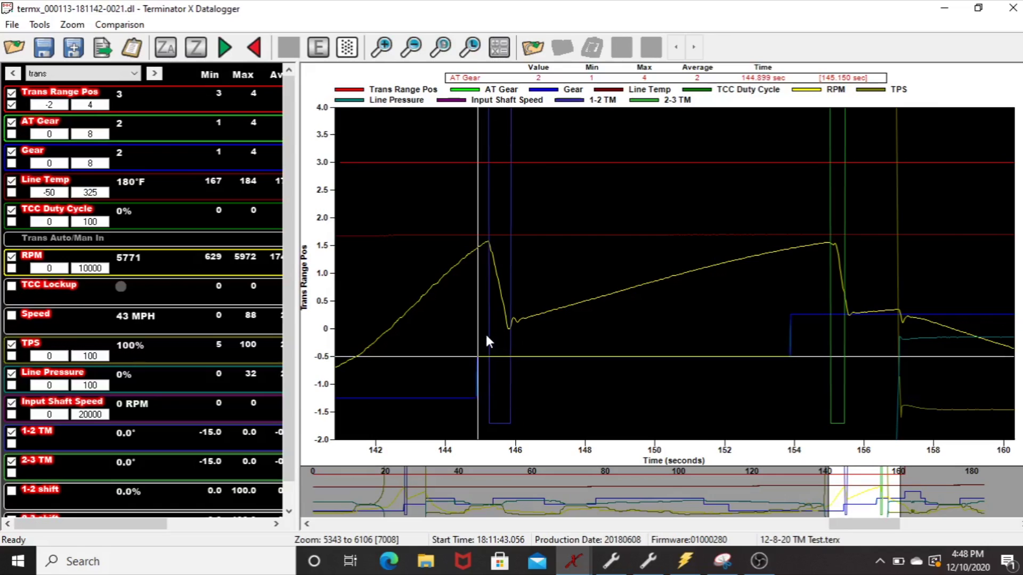
pyautogui.press('Right')
pyautogui.press('Right')
pyautogui.press('Right')
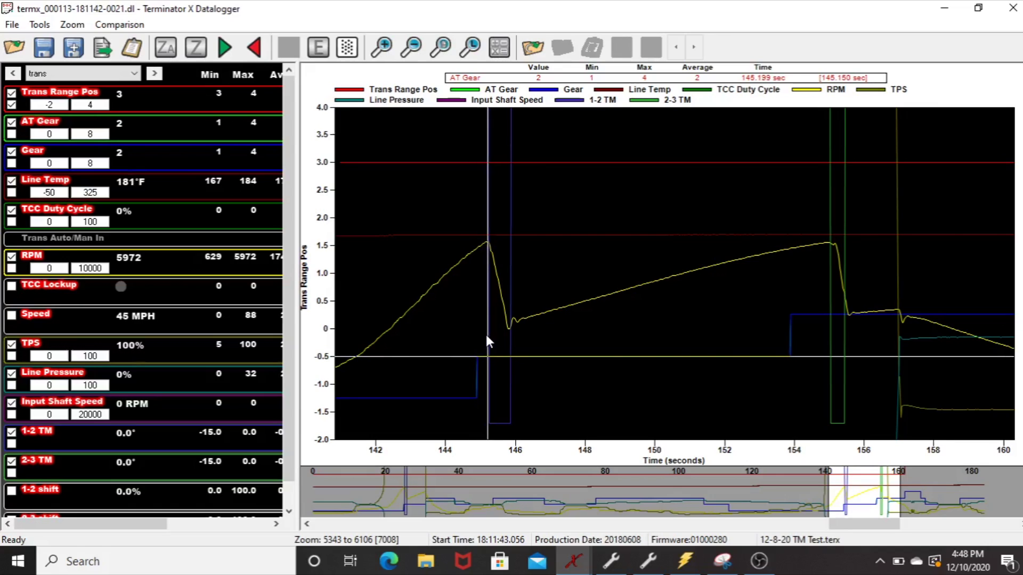
pyautogui.press('Right')
pyautogui.press('Right')
pyautogui.press('Right')
pyautogui.press('Right')
pyautogui.press('Right')
pyautogui.press('Right')
pyautogui.press('Right')
pyautogui.press('Right')
pyautogui.press('Right')
pyautogui.press('Right')
pyautogui.press('Right')
pyautogui.press('Right')
pyautogui.press('Right')
pyautogui.press('Right')
pyautogui.press('Right')
pyautogui.press('Right')
pyautogui.press('Right')
pyautogui.press('Right')
pyautogui.press('Right')
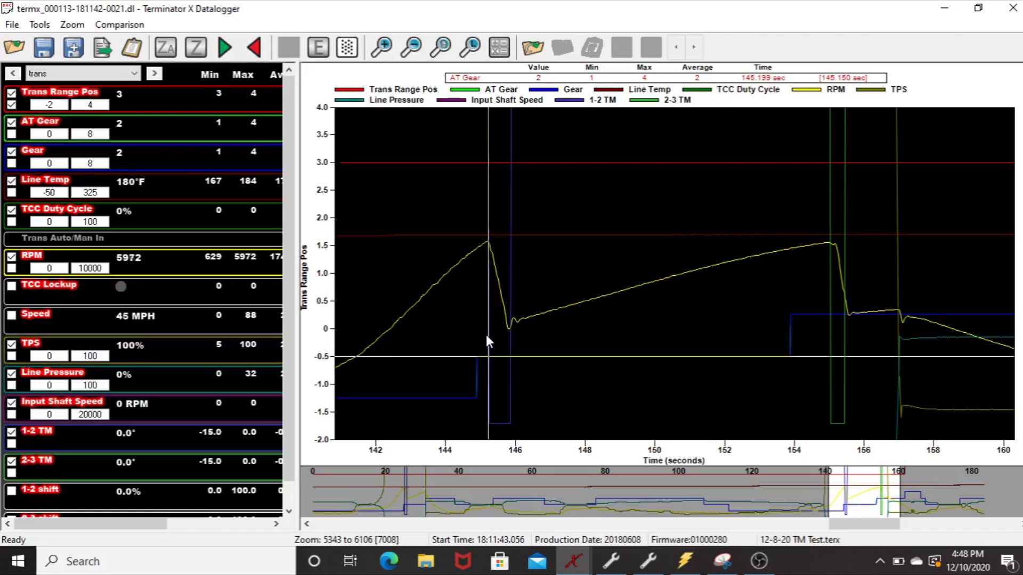
pyautogui.press('Right')
pyautogui.press('Right')
pyautogui.press('Right')
pyautogui.press('Right')
pyautogui.press('Right')
pyautogui.press('Right')
pyautogui.press('Right')
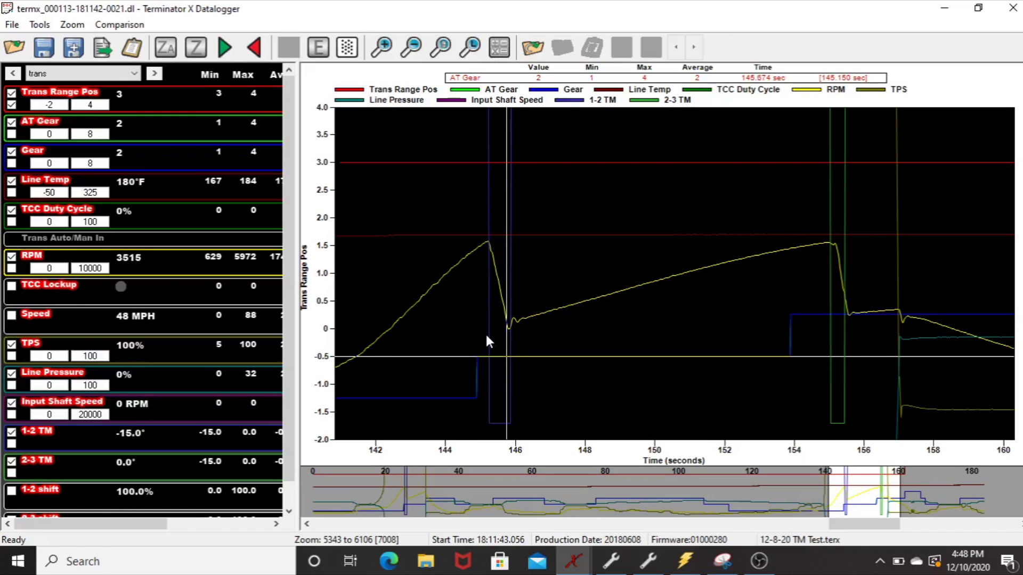
pyautogui.click(785, 320)
pyautogui.click(797, 318)
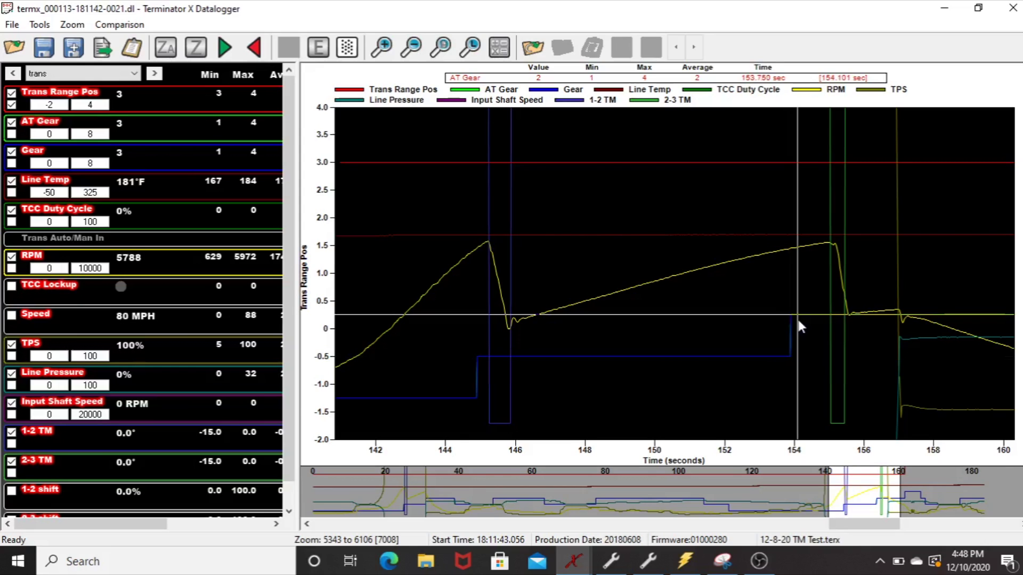
# Show the Outputs list and open the configuration for output #20, 1-2 shift.
pyautogui.click(573, 561)
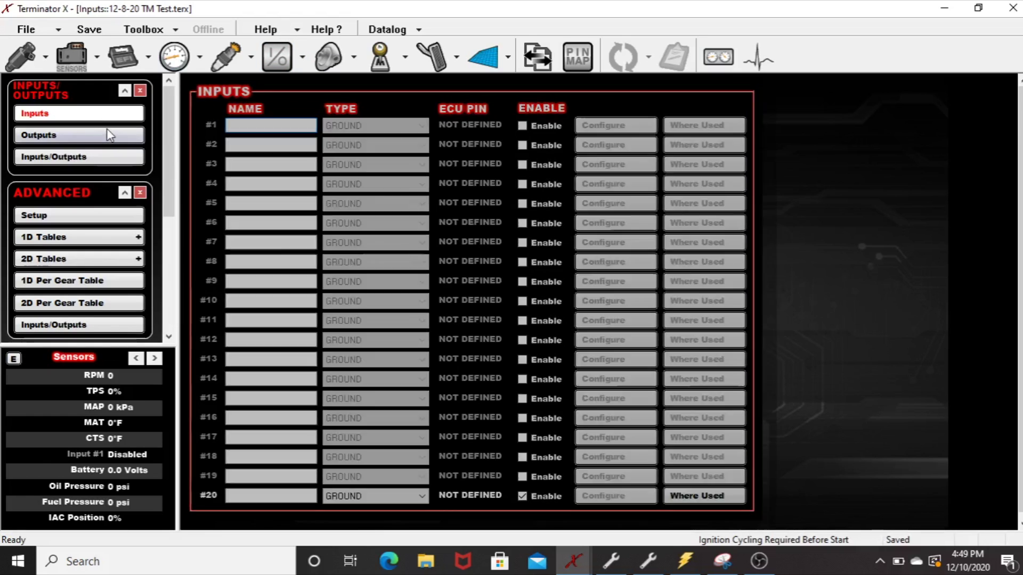
pyautogui.click(107, 134)
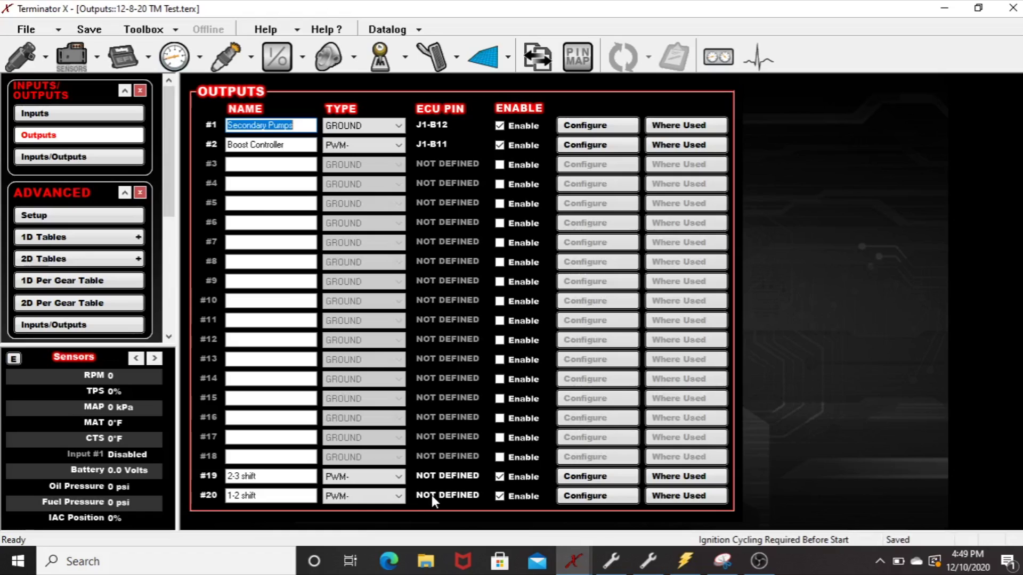
pyautogui.click(571, 498)
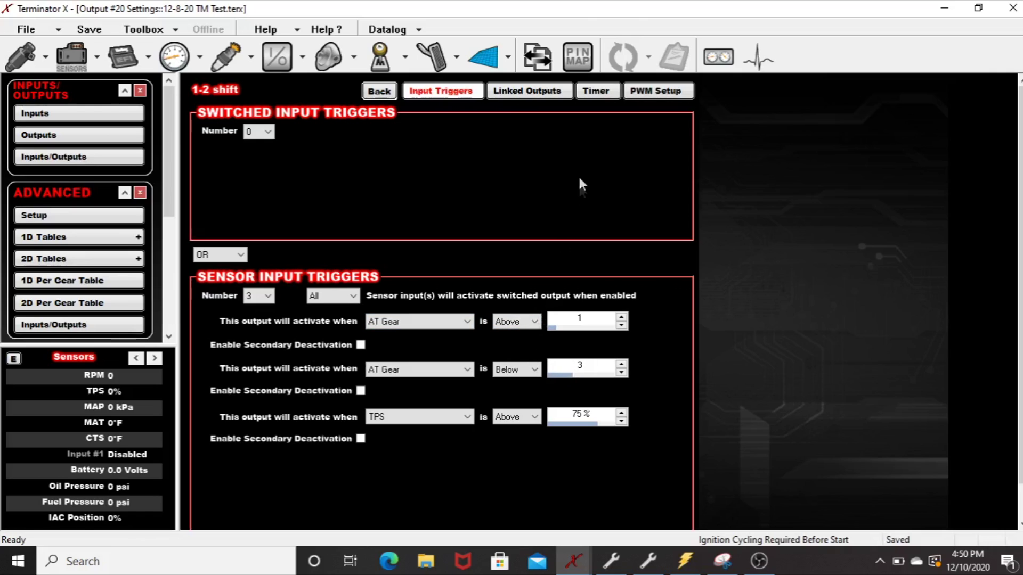
# Show Output #20's timer: 0.370 s start activation delay, 0.700 s active time.
pyautogui.click(584, 93)
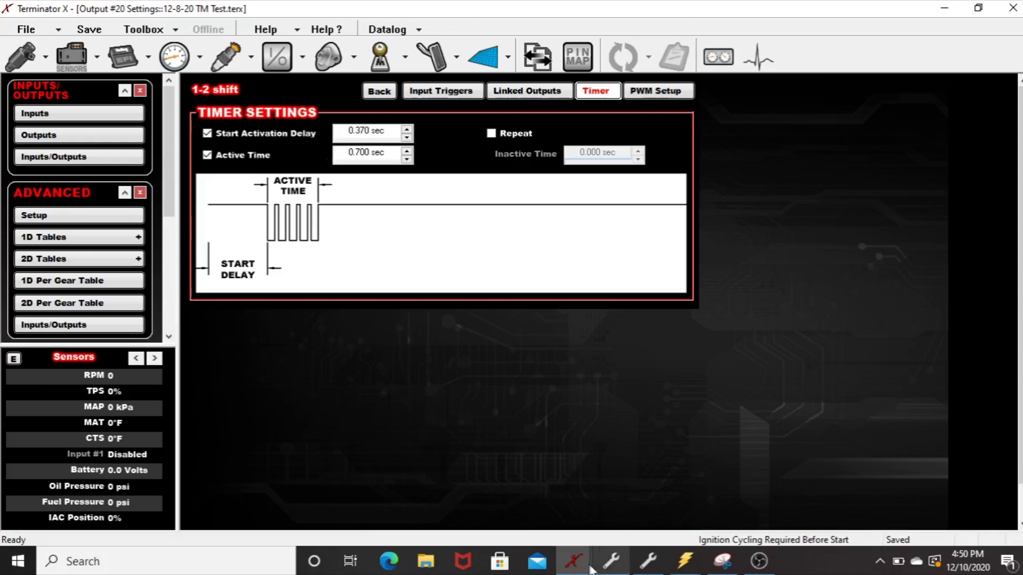
# In the datalog, mark the 1-2 shift near 145 s and step through it sample by sample.
pyautogui.moveTo(575, 559)
pyautogui.click(669, 488)
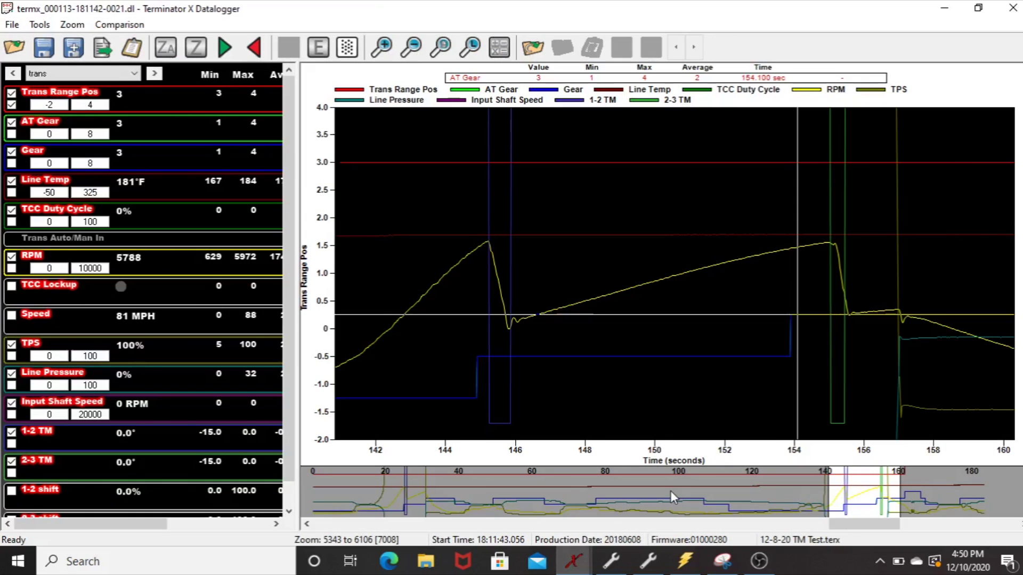
pyautogui.click(476, 335)
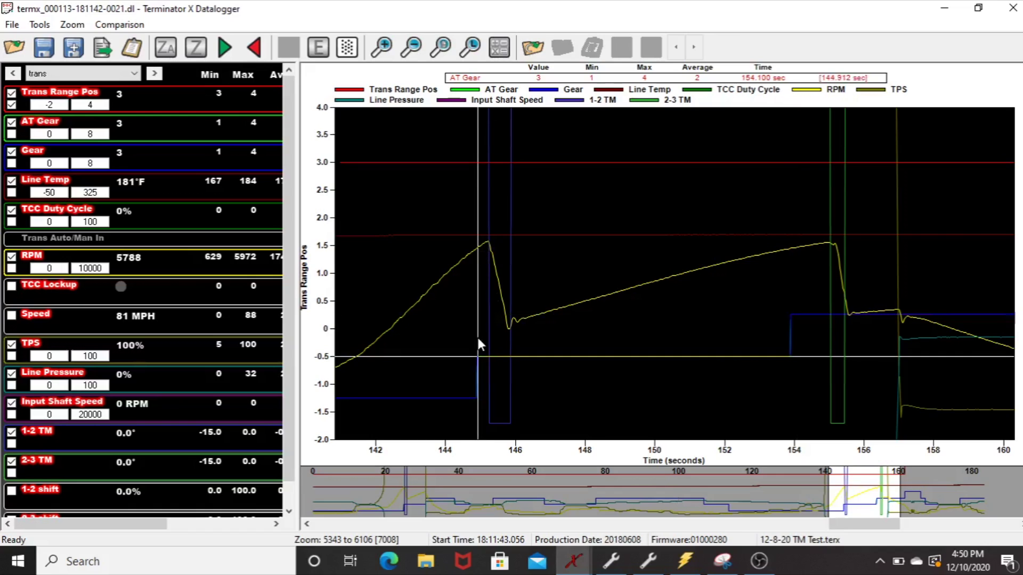
pyautogui.press('Left')
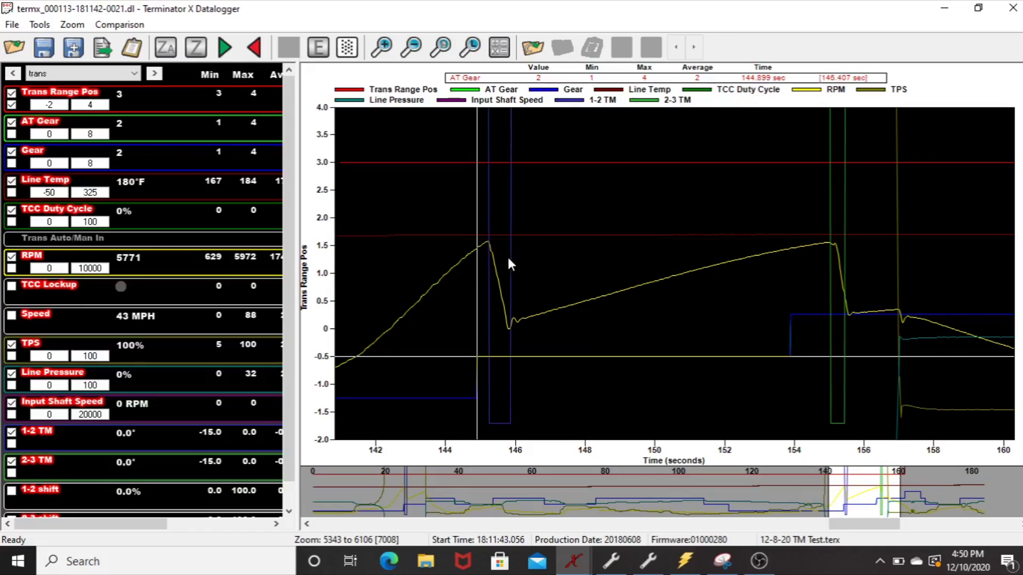
pyautogui.press('Right')
pyautogui.press('Right')
pyautogui.press('Right')
pyautogui.press('Right')
pyautogui.press('Right')
pyautogui.press('Right')
pyautogui.press('Right')
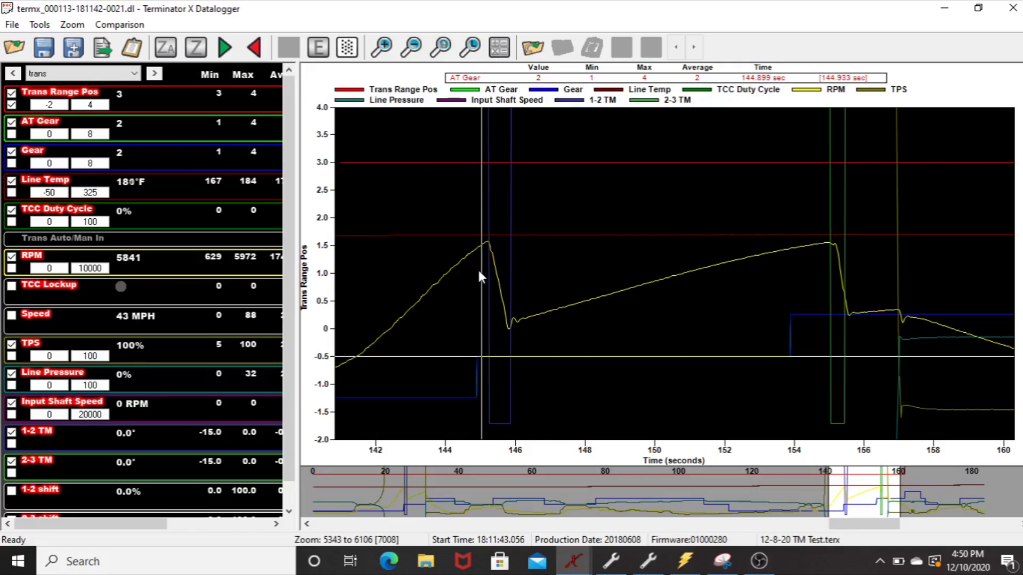
pyautogui.press('Right')
pyautogui.press('Right')
pyautogui.press('Right')
pyautogui.press('Right')
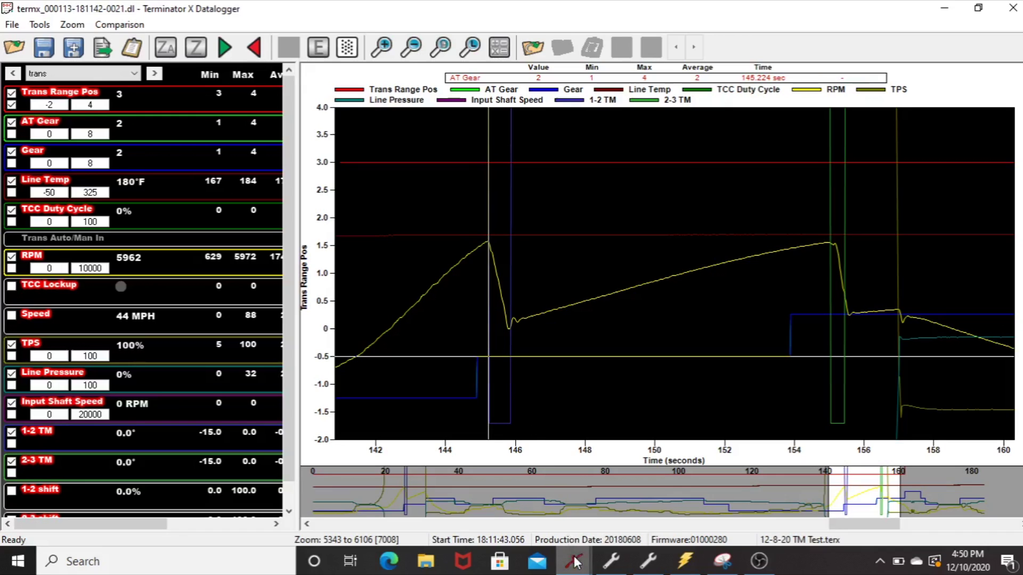
# Compare against the output timer, then step the chart cursor past the shift until 1-2 TM's -15° ends.
pyautogui.moveTo(573, 557)
pyautogui.click(552, 513)
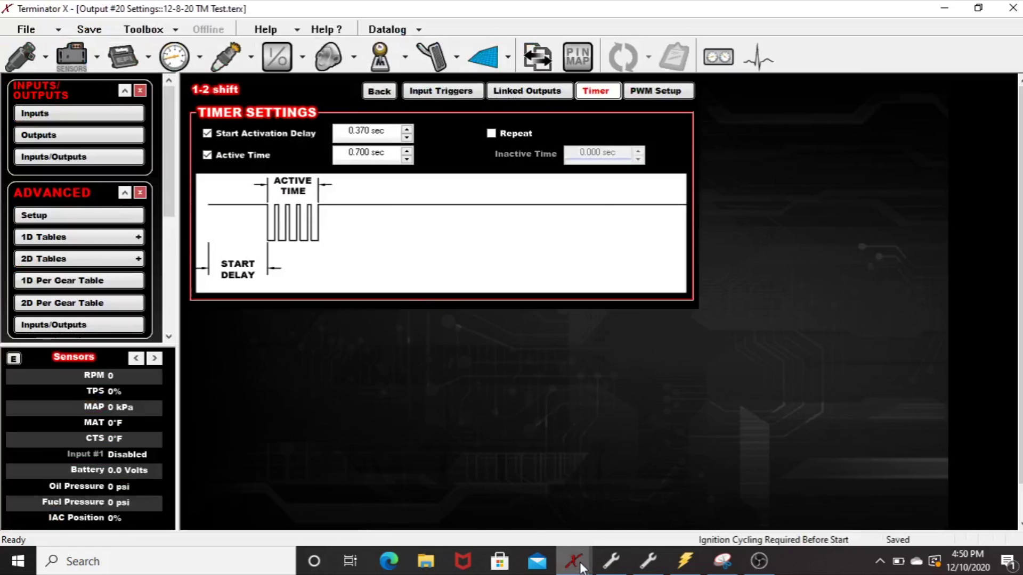
pyautogui.moveTo(580, 563)
pyautogui.click(644, 497)
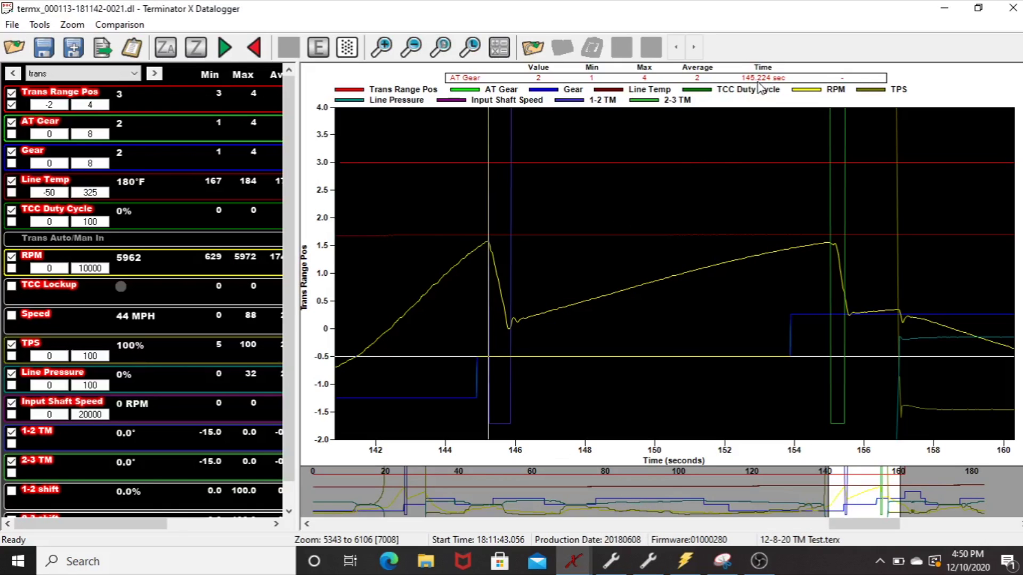
pyautogui.click(490, 359)
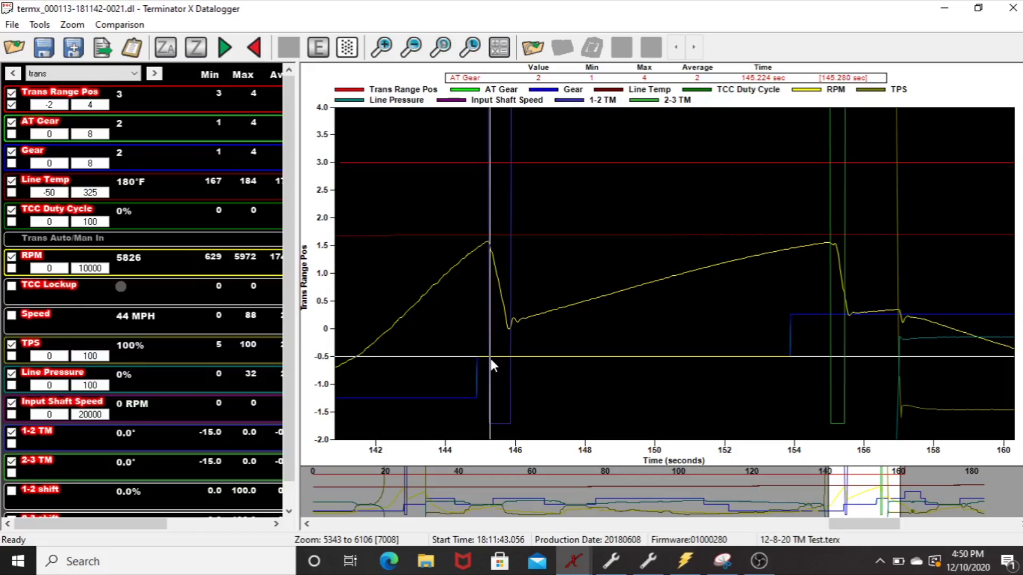
pyautogui.press('Right')
pyautogui.press('Right')
pyautogui.press('Right')
pyautogui.press('Right')
pyautogui.press('Right')
pyautogui.press('Right')
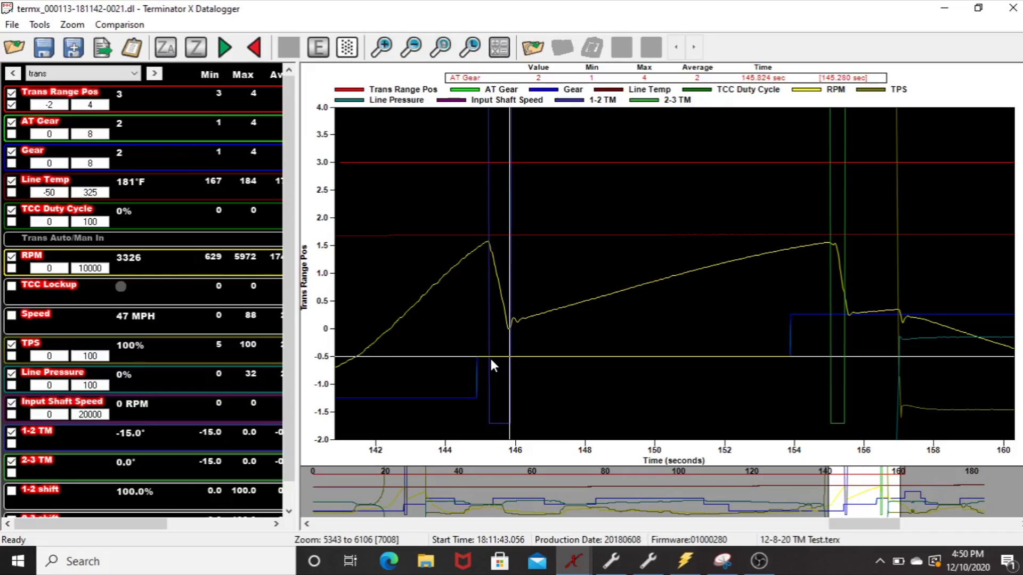
pyautogui.press('Right')
pyautogui.press('Right')
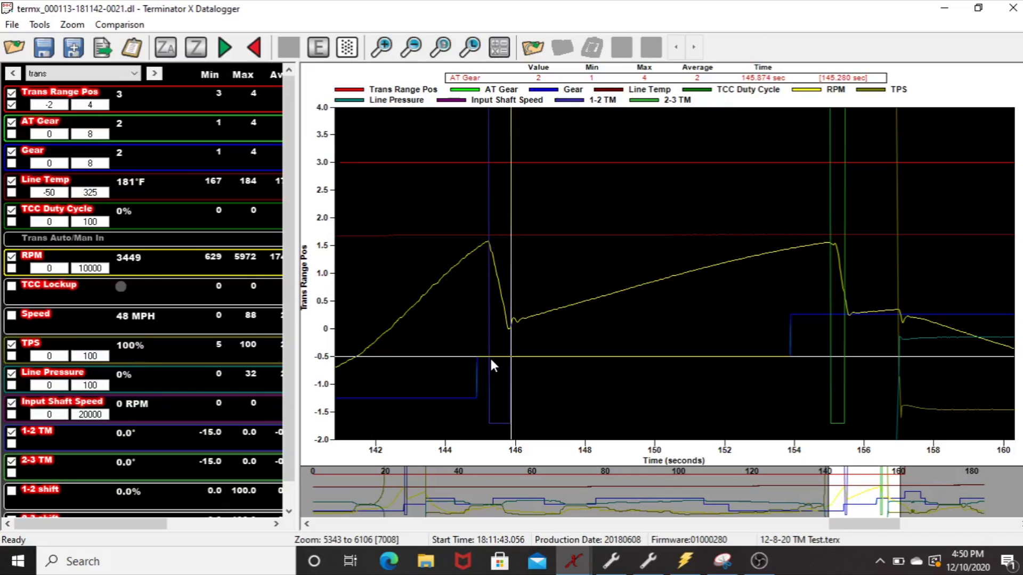
pyautogui.press('Right')
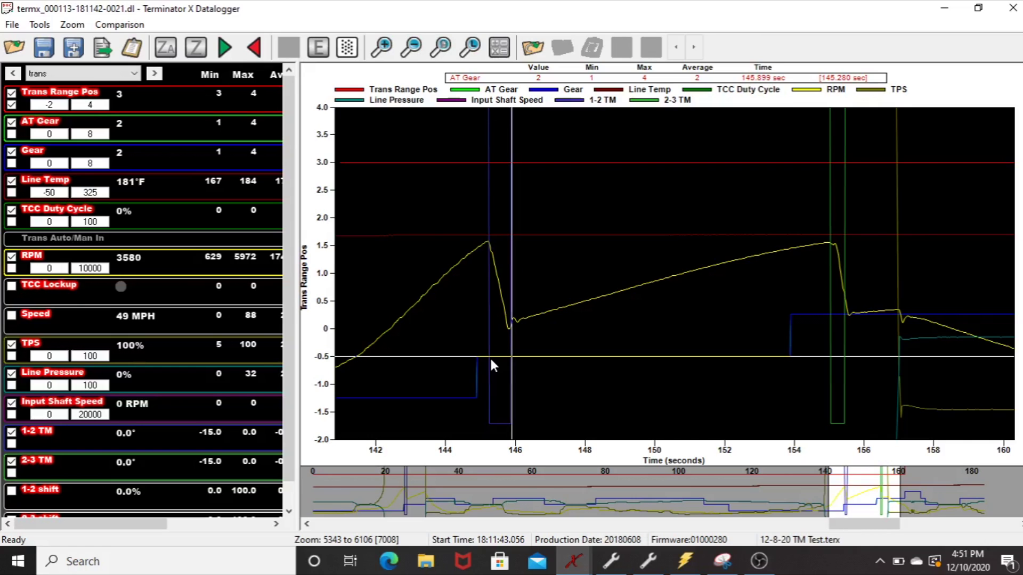
# Review the 1-2 shift output's PWM Setup and duty-cycle table, then return to the outputs list.
pyautogui.moveTo(582, 568)
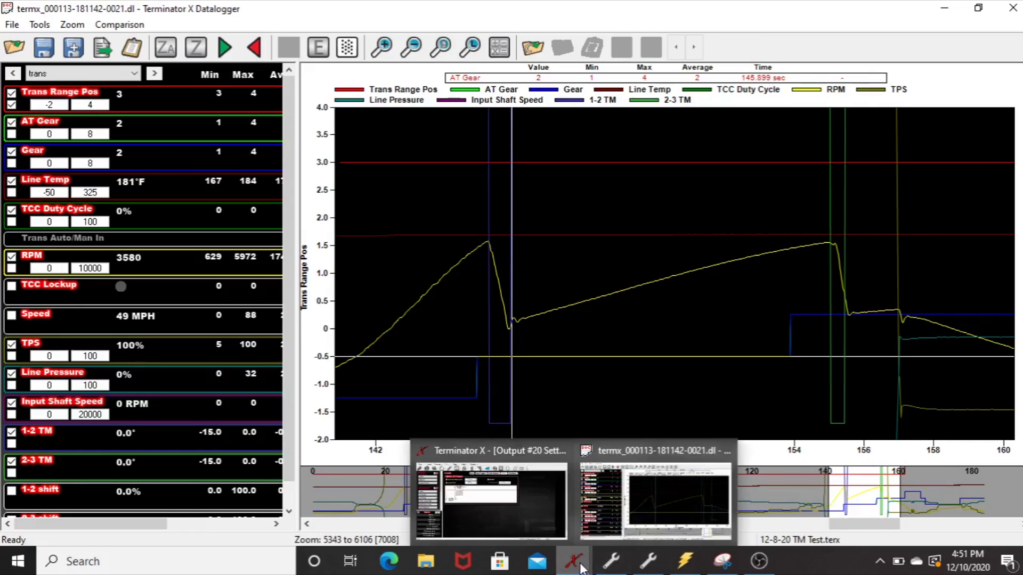
pyautogui.click(548, 522)
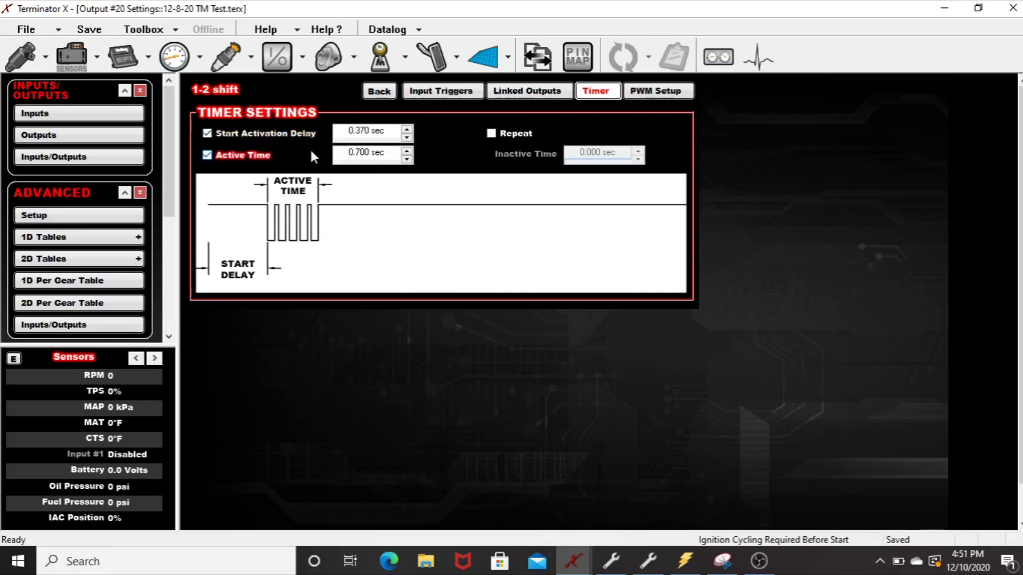
pyautogui.click(647, 93)
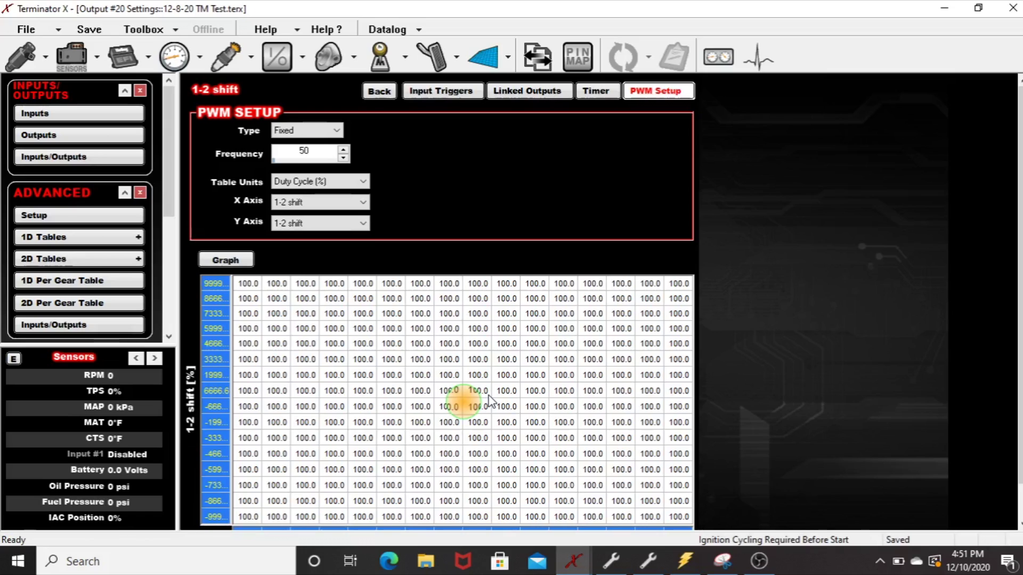
pyautogui.click(384, 91)
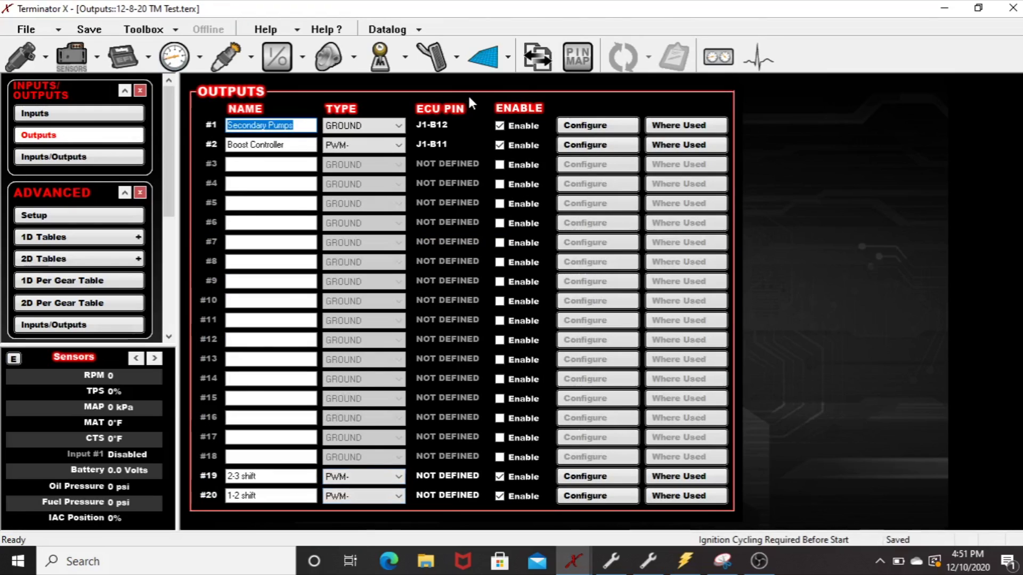
# Compare the 2-3 TM and 1-2 TM 1D tables, the latter holding -15.0° across 0–6000 RPM.
pyautogui.click(483, 60)
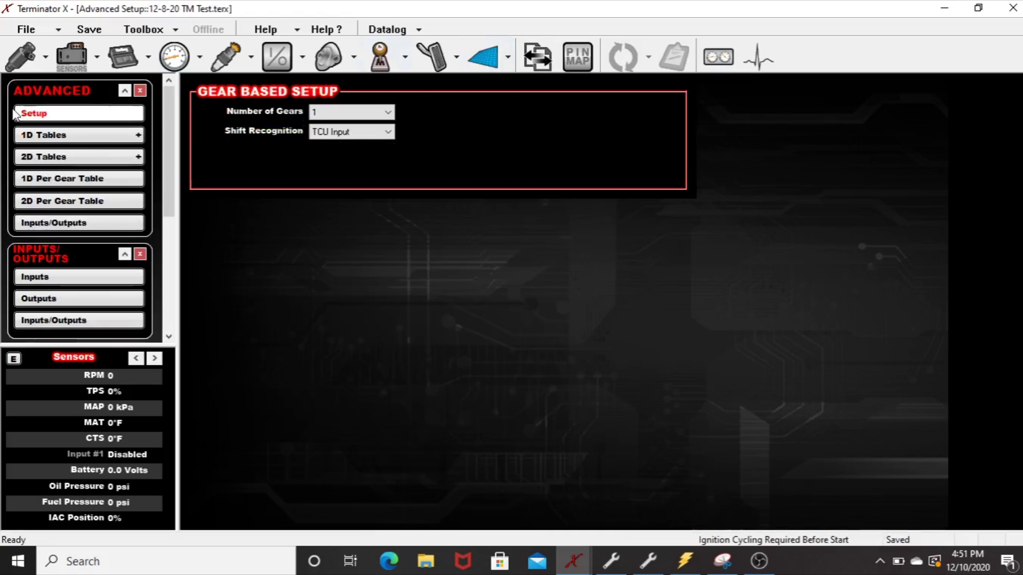
pyautogui.click(32, 134)
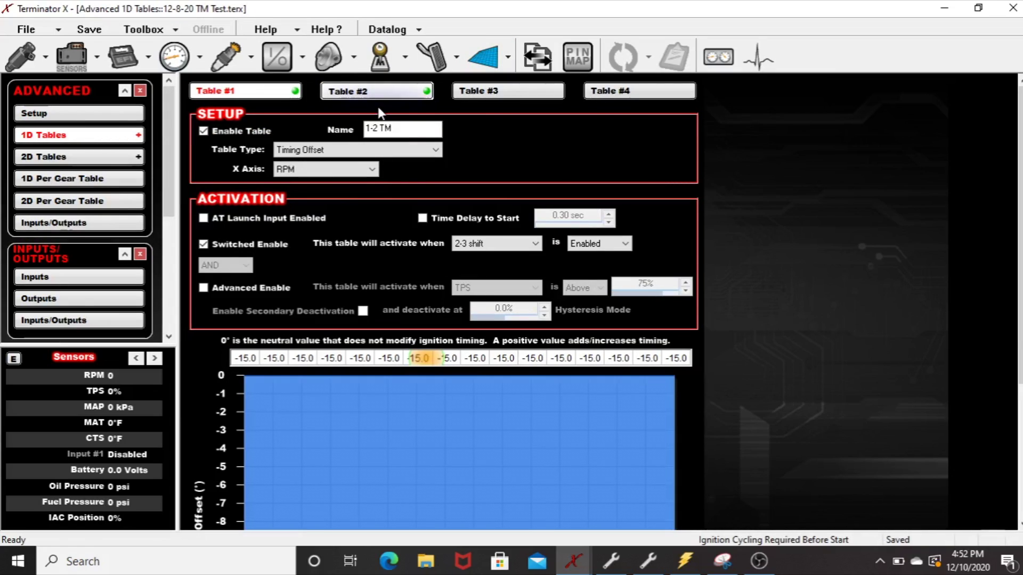
pyautogui.click(376, 92)
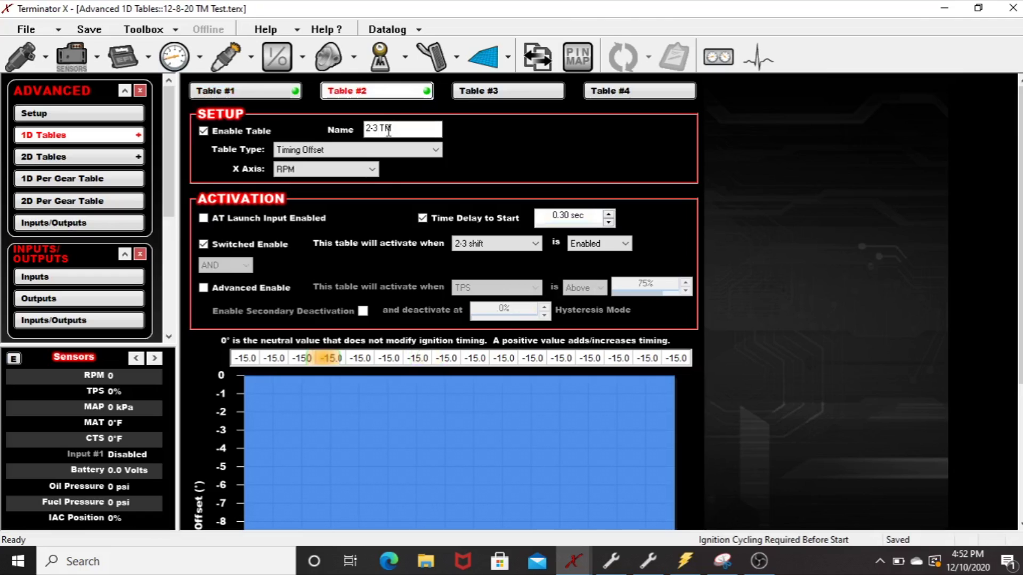
pyautogui.click(266, 92)
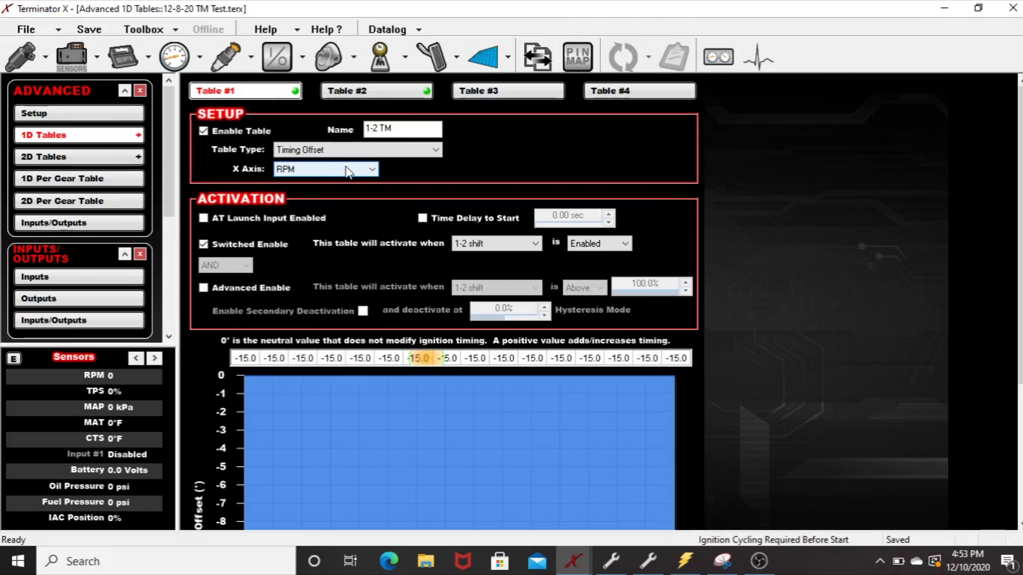
pyautogui.scroll(-3, 362, 452)
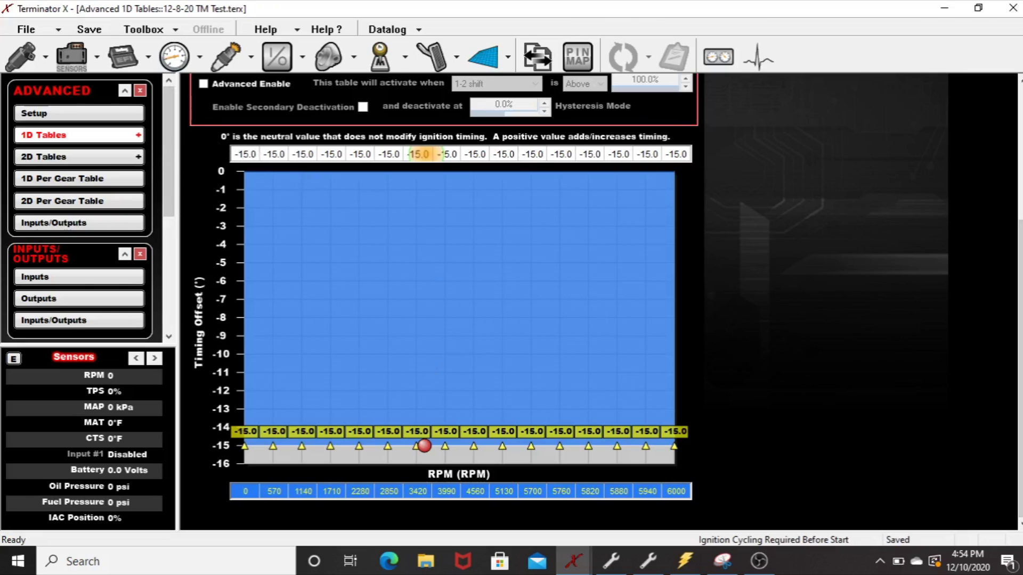
pyautogui.scroll(4, 834, 131)
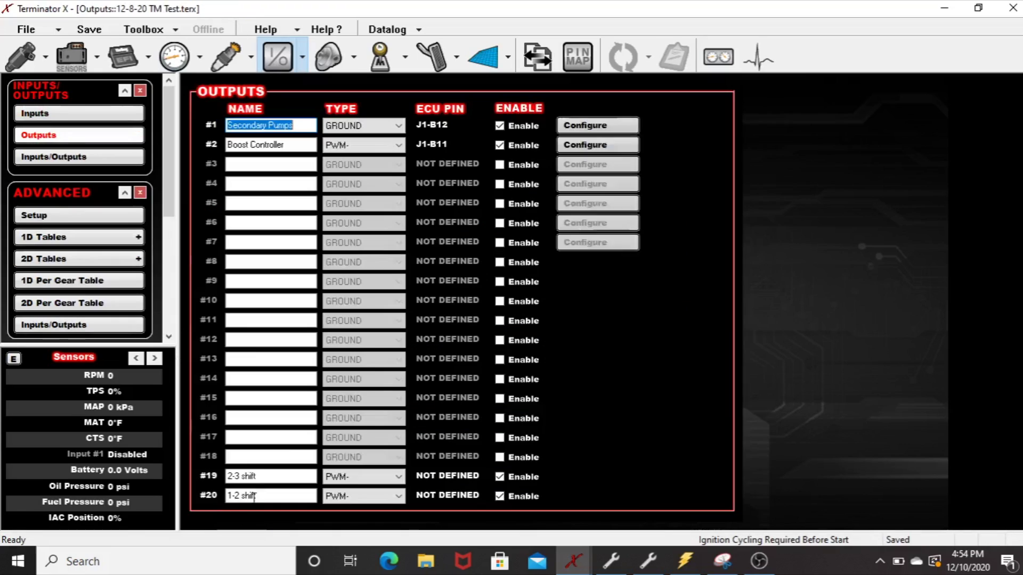
# Move between Outputs and 1D Tables, then open the output #20 '1-2 shift' trigger settings.
pyautogui.click(39, 298)
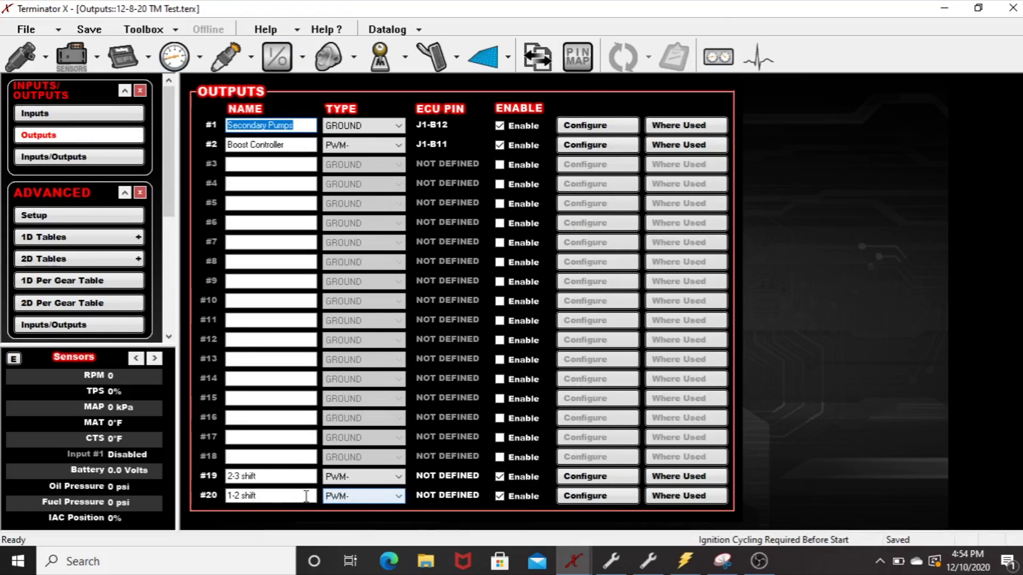
pyautogui.click(483, 56)
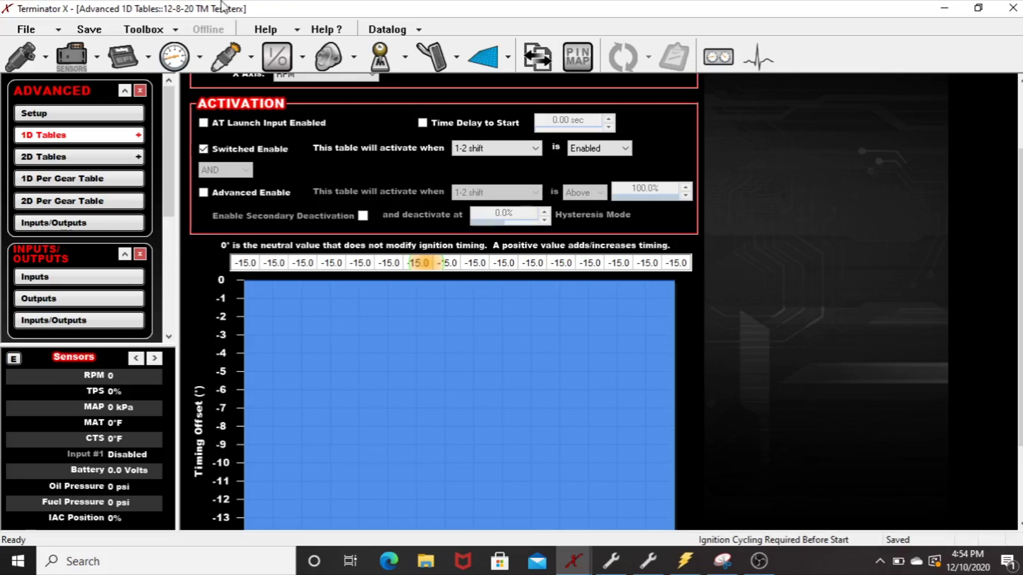
pyautogui.click(277, 56)
pyautogui.click(569, 497)
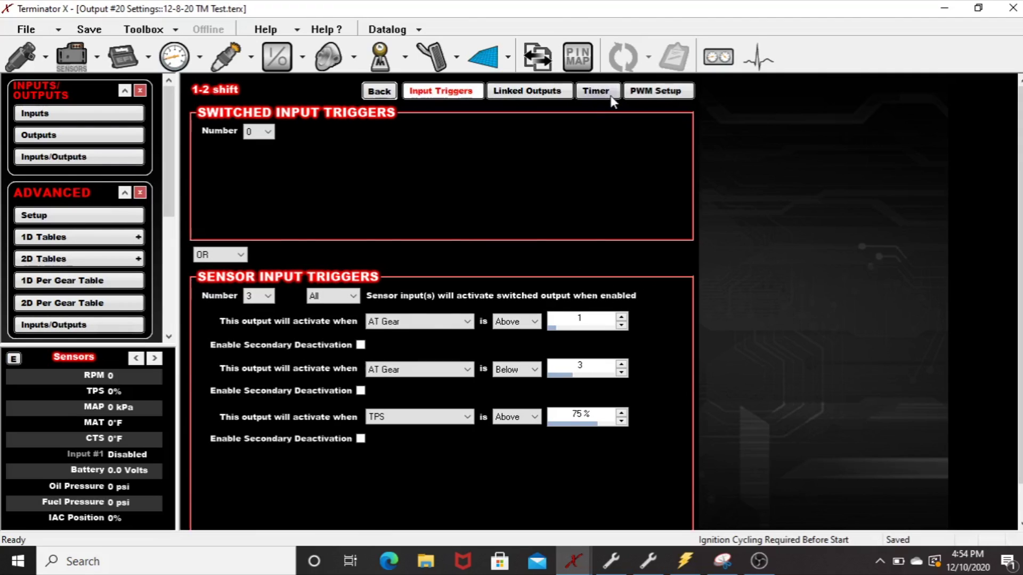
# Check the 0.370 s / 0.700 s timer and 1D Tables, then read 5698 rpm at the 1-2 shift.
pyautogui.click(600, 91)
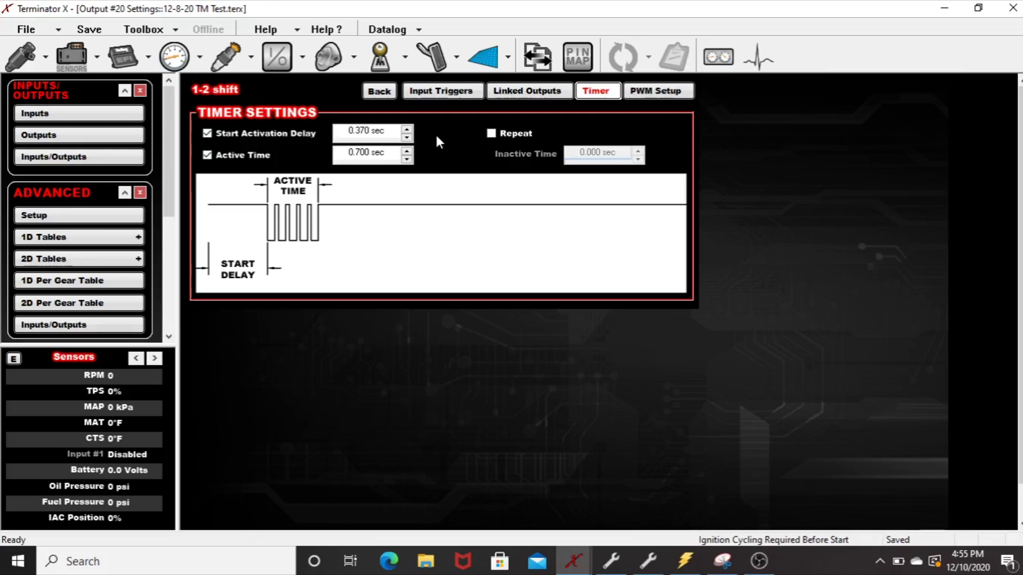
pyautogui.click(489, 56)
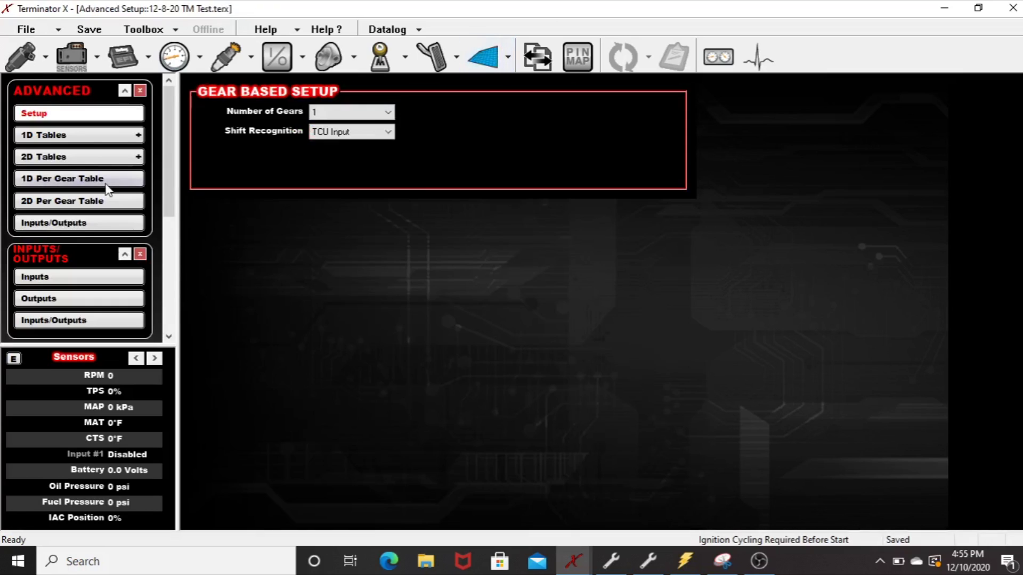
pyautogui.click(91, 136)
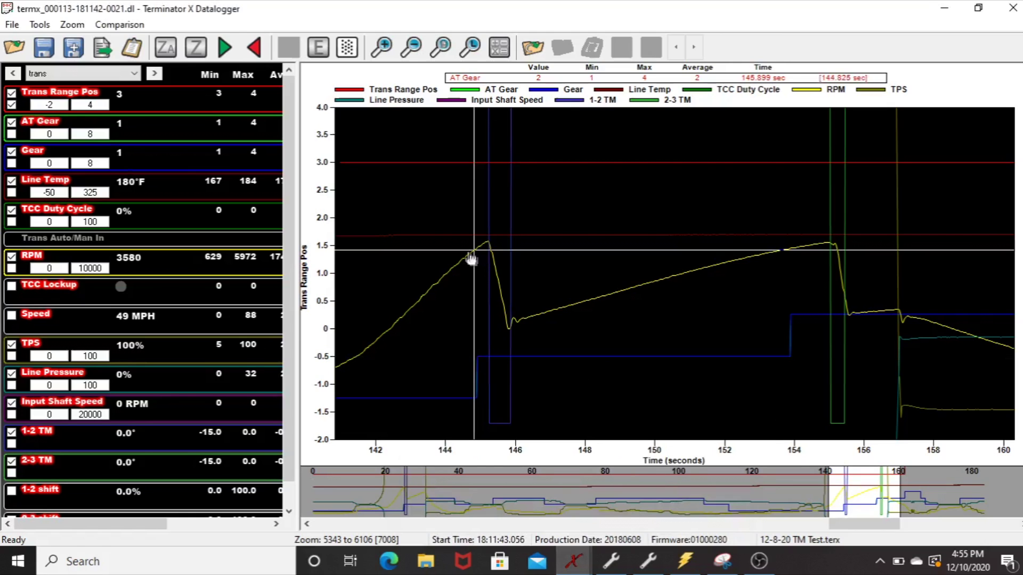
pyautogui.click(486, 247)
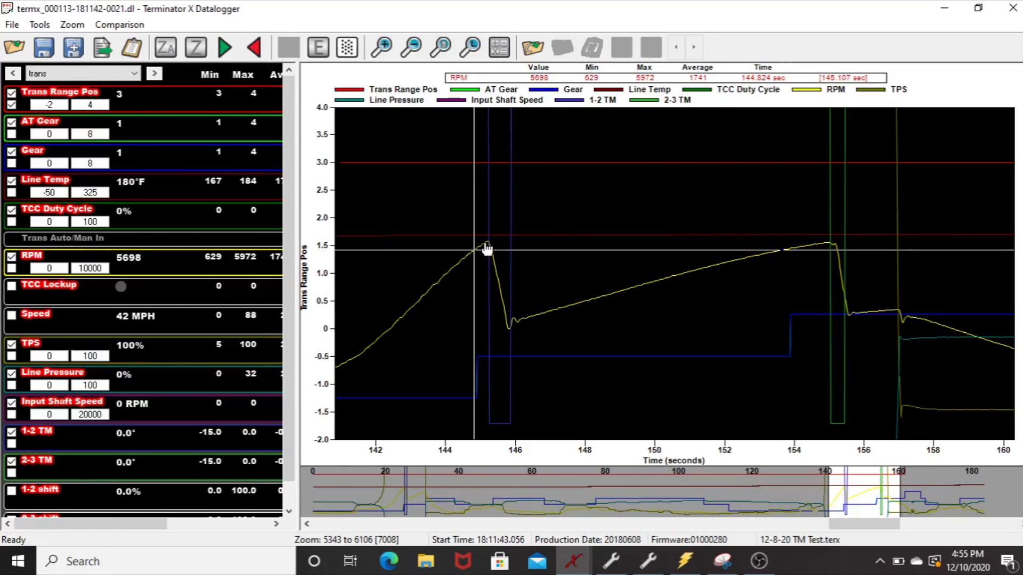
# In the VCM Scanner log, read values before, during and after the 1-2 shift (3580 rpm, 49 mph in 2nd).
pyautogui.click(685, 561)
pyautogui.click(470, 346)
pyautogui.click(477, 344)
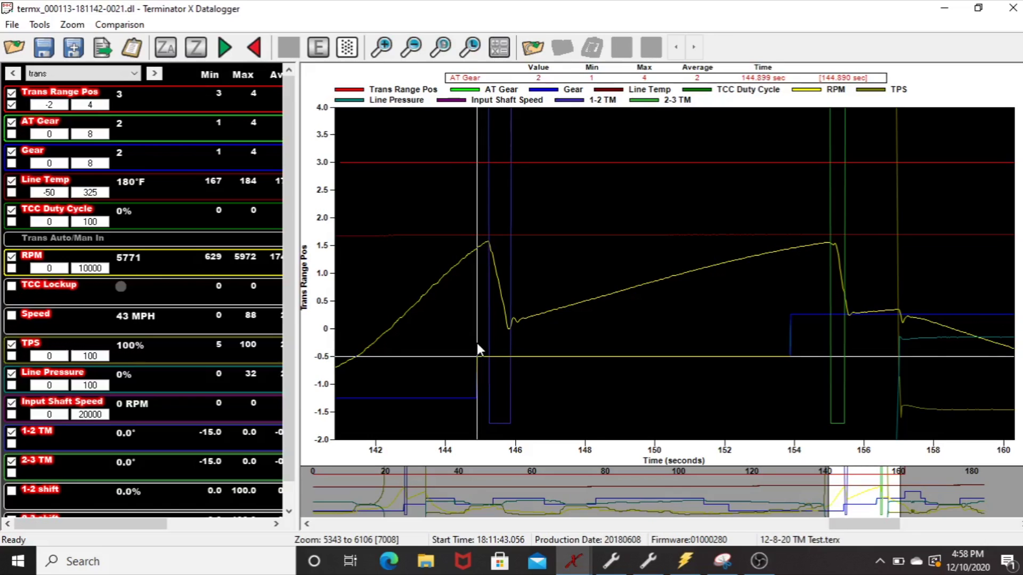
pyautogui.click(488, 314)
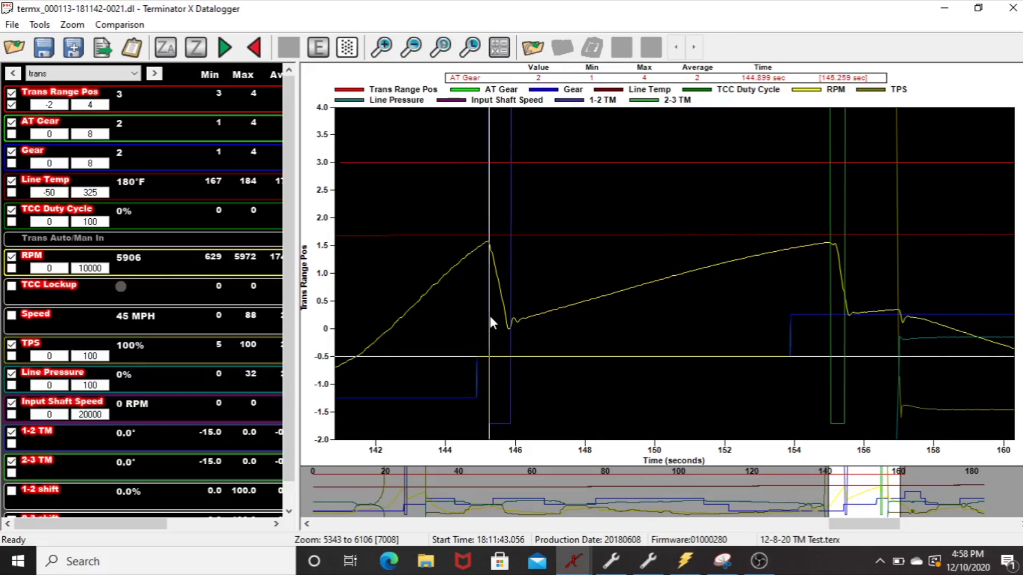
pyautogui.click(511, 317)
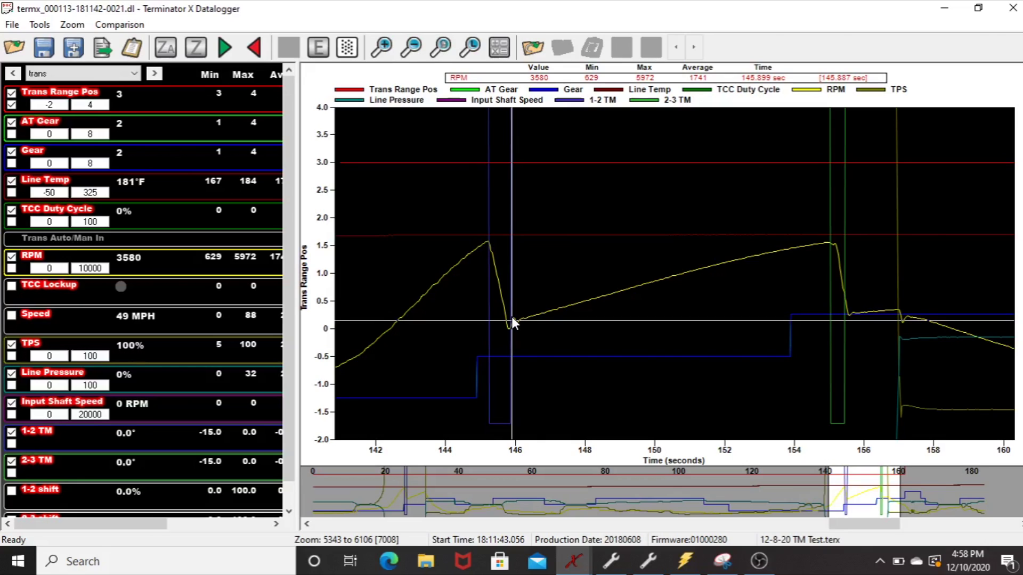